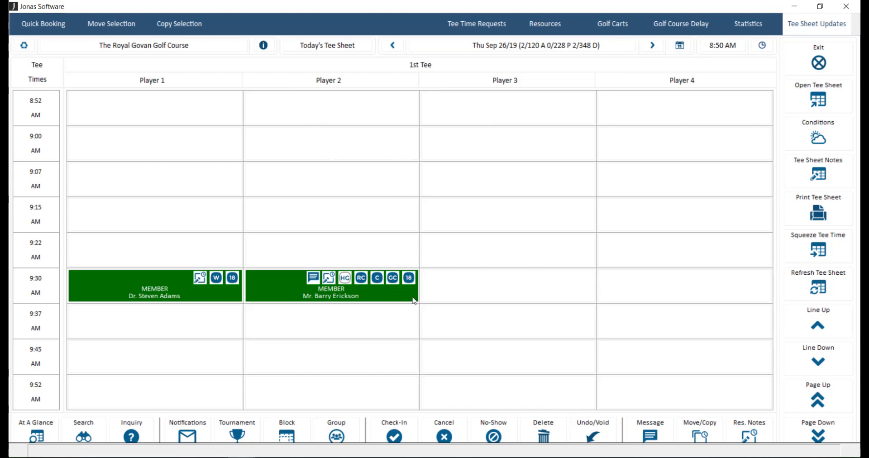
Step: Move the two-member booking from 9:30 AM to the 9:52 AM tee time, starting at Player 1
{"action": "left_click", "coordinate": [403, 324]}
{"action": "left_click", "coordinate": [105, 284]}
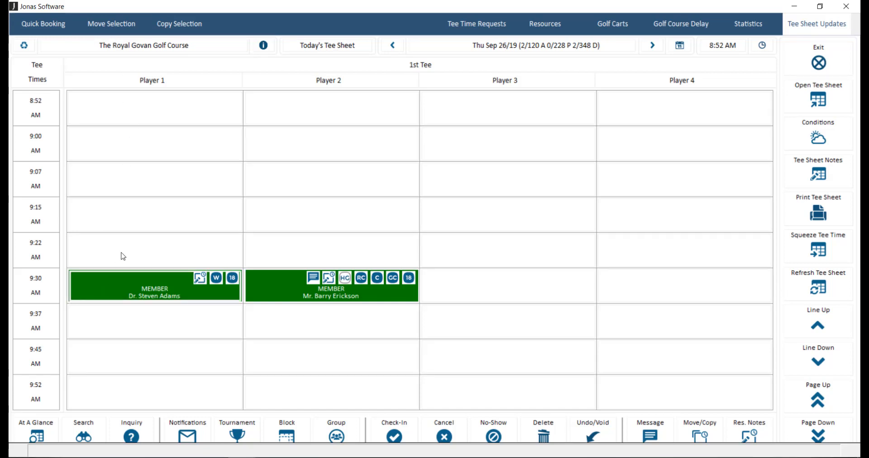
{"action": "left_click", "coordinate": [138, 27]}
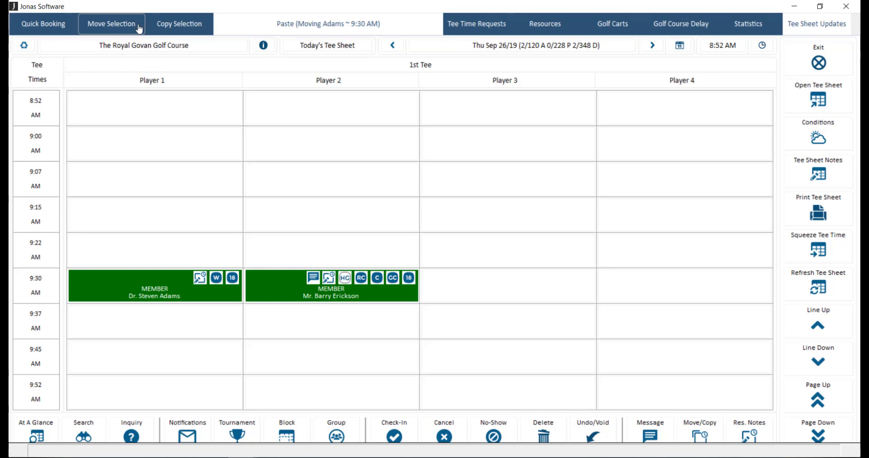
{"action": "left_click", "coordinate": [134, 403]}
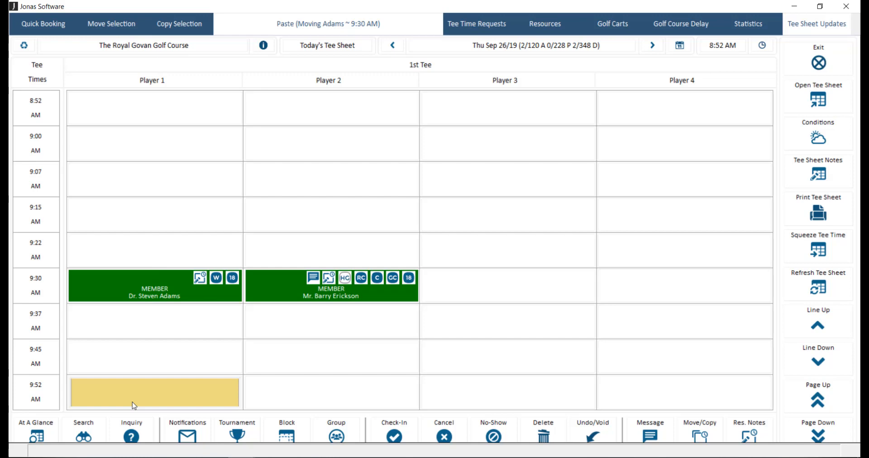
{"action": "left_click", "coordinate": [344, 34]}
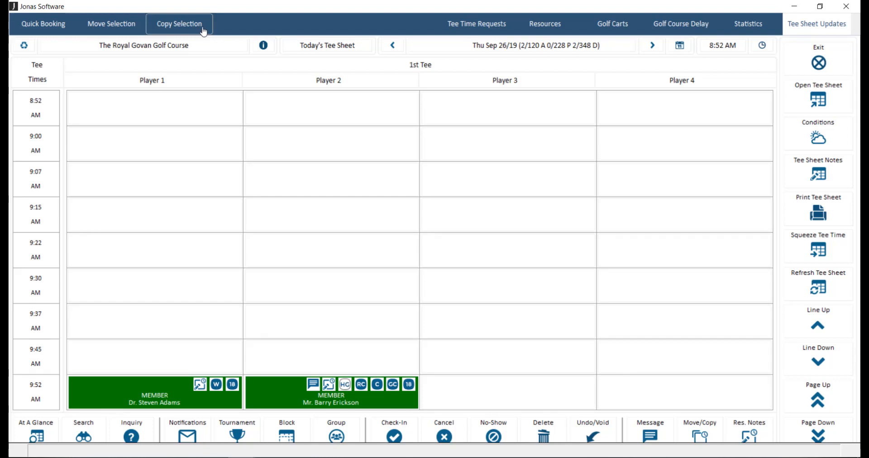
Step: View the tee time requests and the tee sheet resource requirements for September 26, 2019, closing each window
{"action": "left_click", "coordinate": [471, 36]}
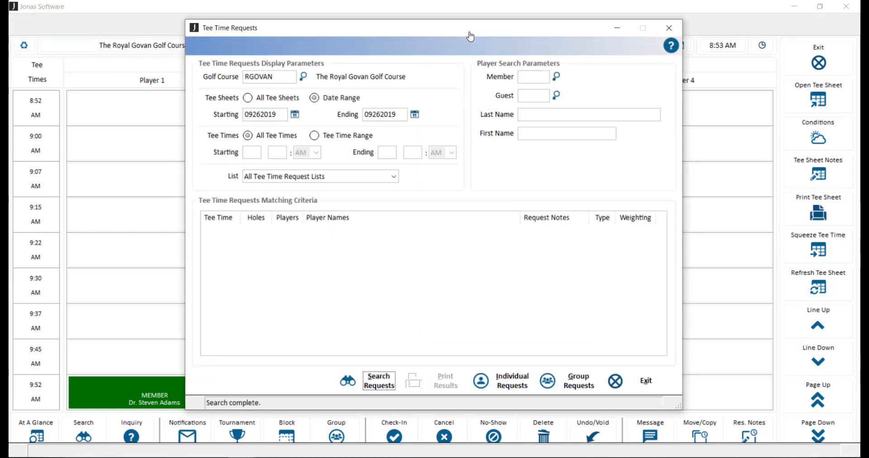
{"action": "left_click", "coordinate": [669, 29]}
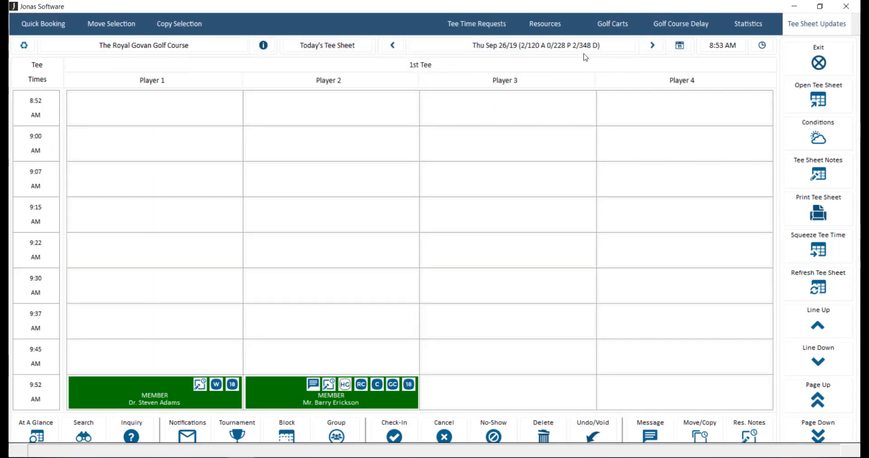
{"action": "left_click", "coordinate": [565, 29]}
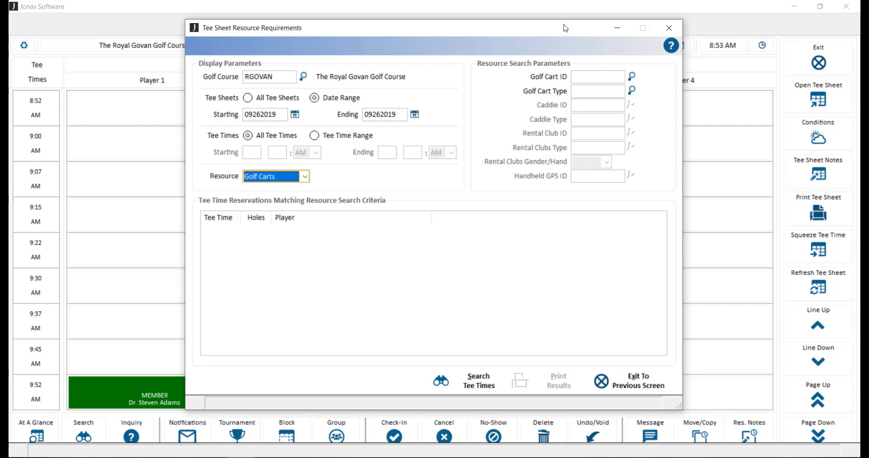
{"action": "left_click", "coordinate": [668, 28]}
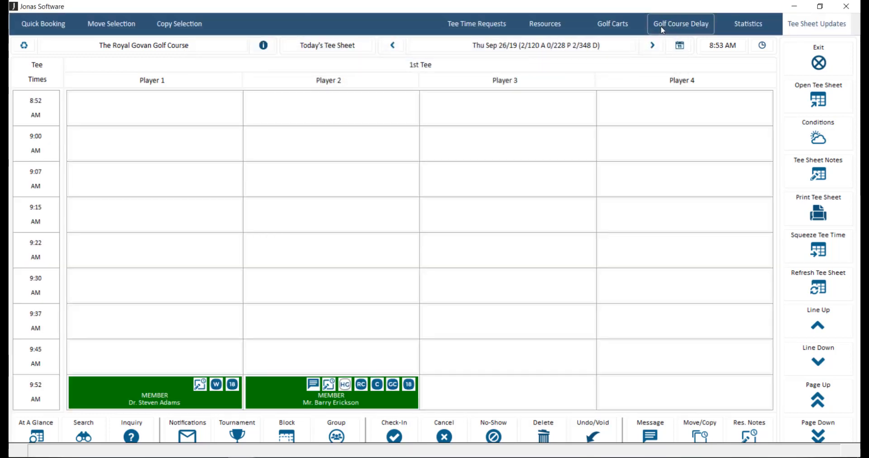
Step: View the golf cart scheduling and the golf course delay adjustment options, closing each without applying anything
{"action": "left_click", "coordinate": [632, 34]}
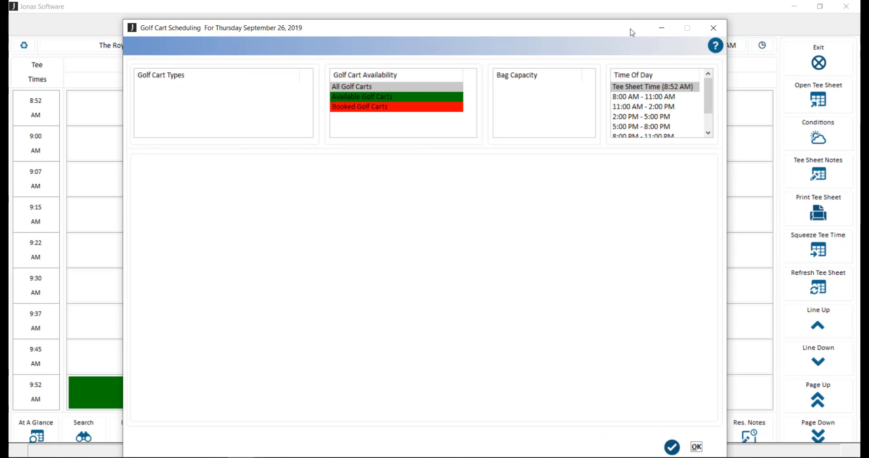
{"action": "left_click", "coordinate": [713, 28]}
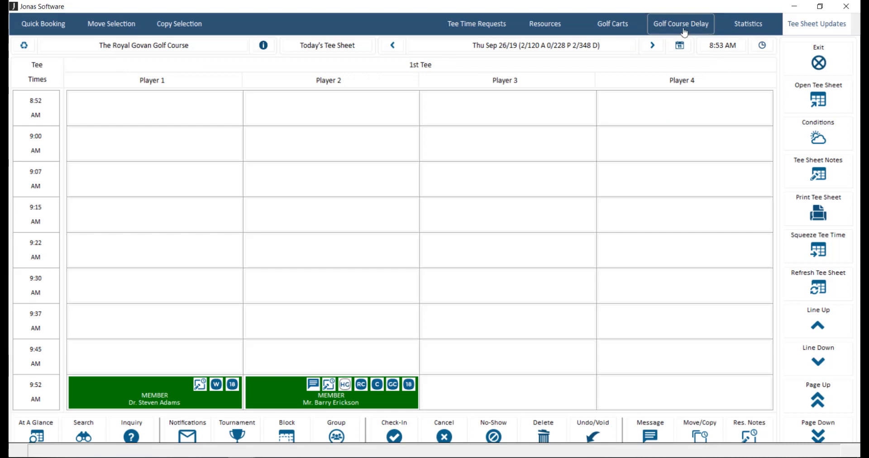
{"action": "left_click", "coordinate": [684, 33]}
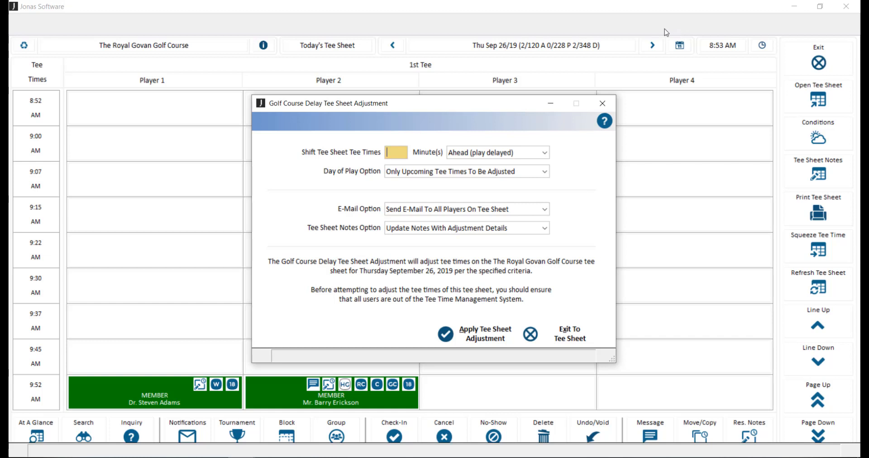
{"action": "left_click", "coordinate": [597, 106]}
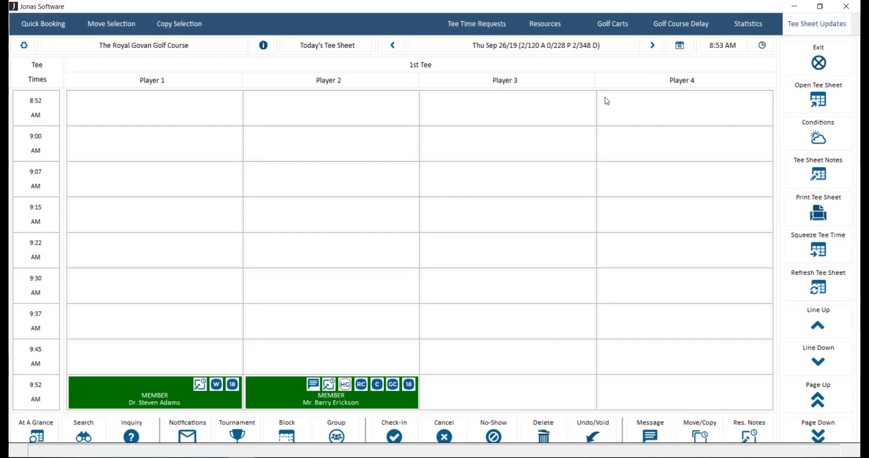
Step: Review the tee time management statistics and the tee sheet updates log for September 26, 2019, closing each window
{"action": "left_click", "coordinate": [743, 33]}
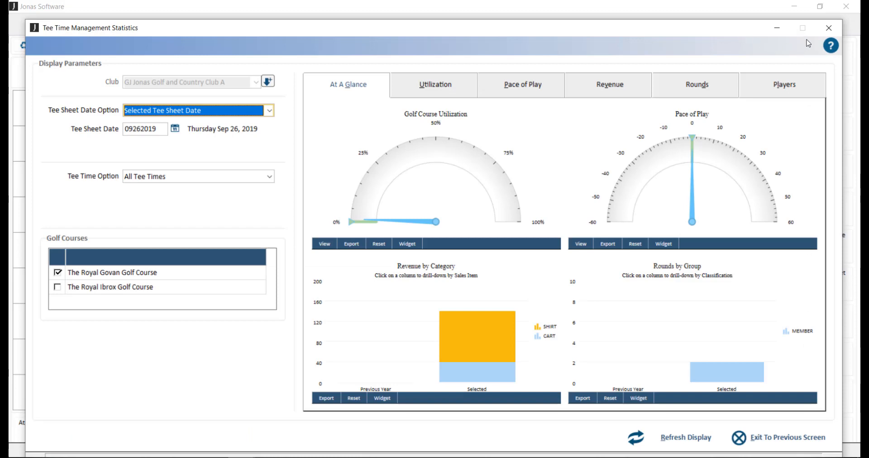
{"action": "left_click", "coordinate": [829, 28]}
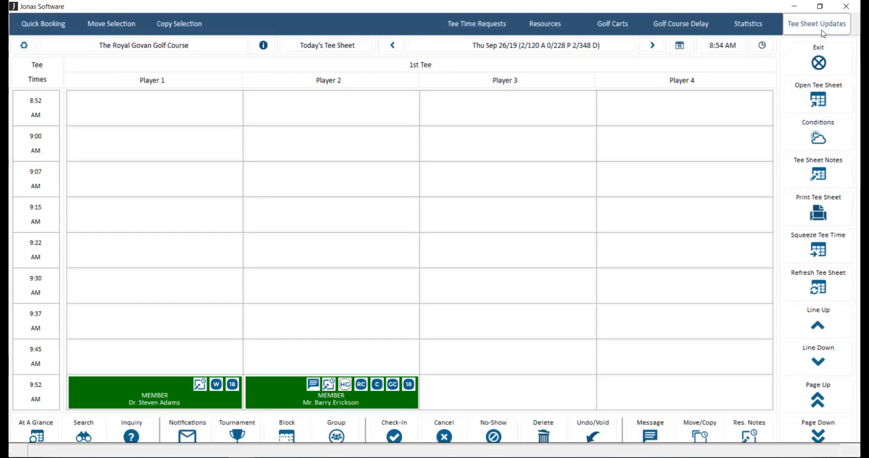
{"action": "left_click", "coordinate": [823, 31]}
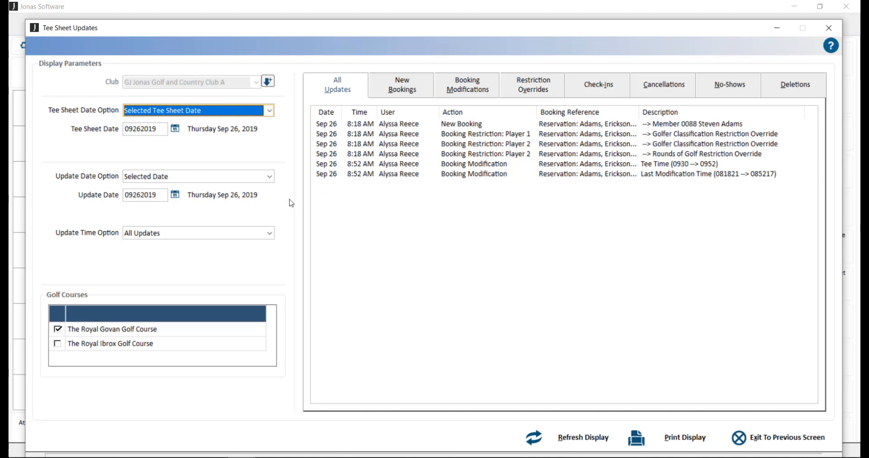
{"action": "left_click", "coordinate": [827, 30]}
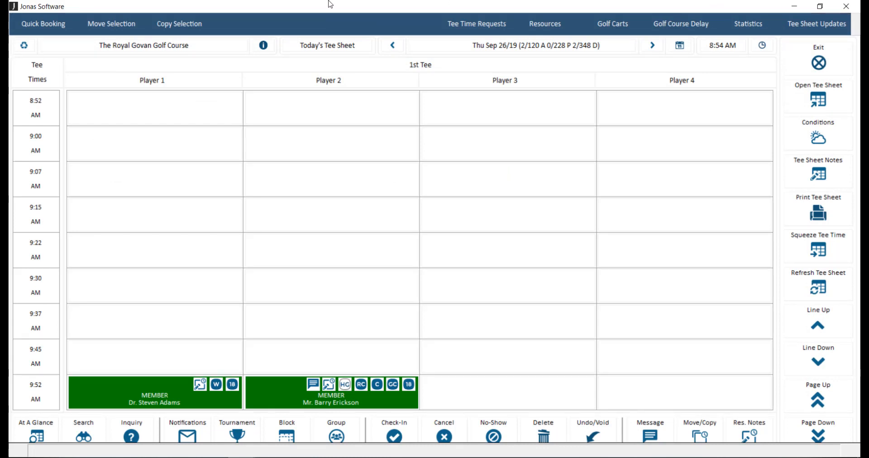
Step: Switch the tee sheet to The Royal Ibrox Golf Course and return it to The Royal Govan Golf Course
{"action": "left_click", "coordinate": [28, 47]}
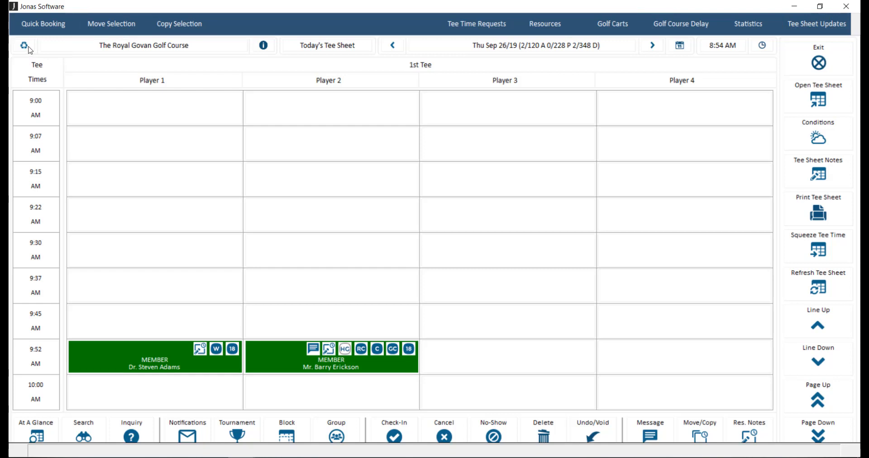
{"action": "left_click", "coordinate": [29, 47]}
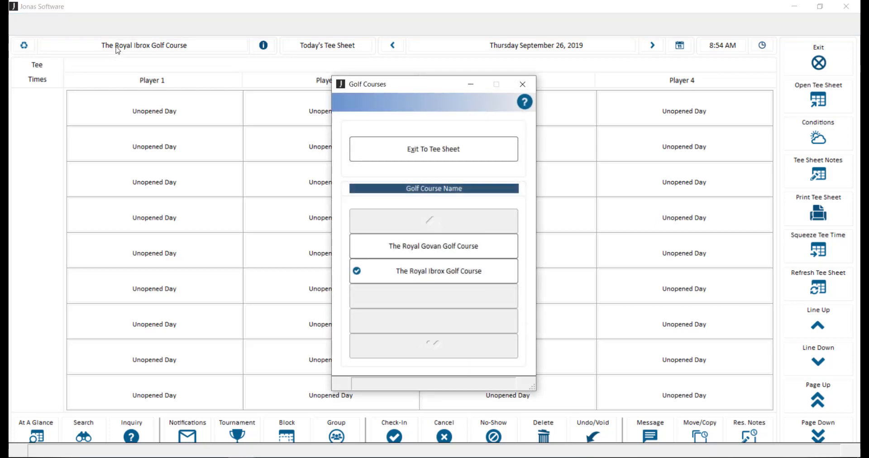
{"action": "left_click", "coordinate": [438, 255]}
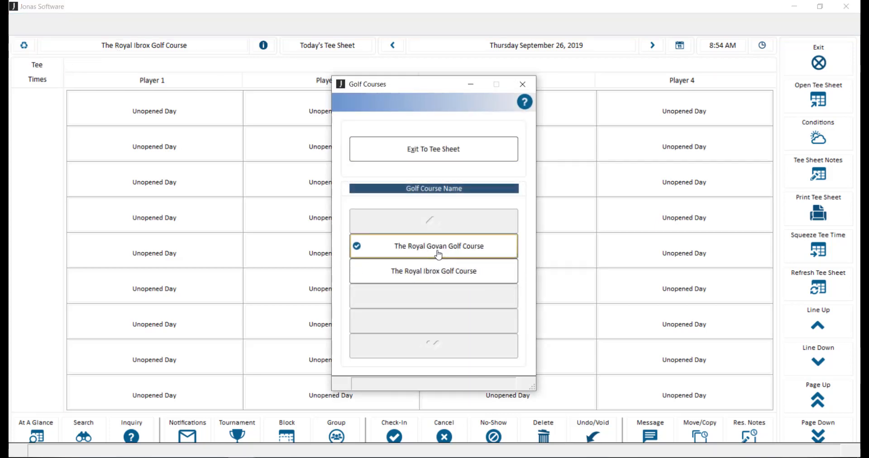
{"action": "left_click", "coordinate": [469, 152]}
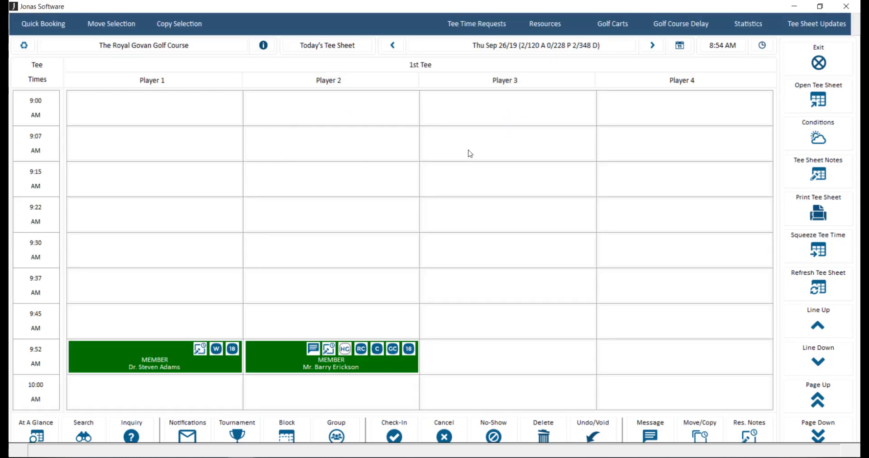
Step: View the golf course information, and display the September 27 tee sheet before returning to September 26
{"action": "left_click", "coordinate": [267, 49]}
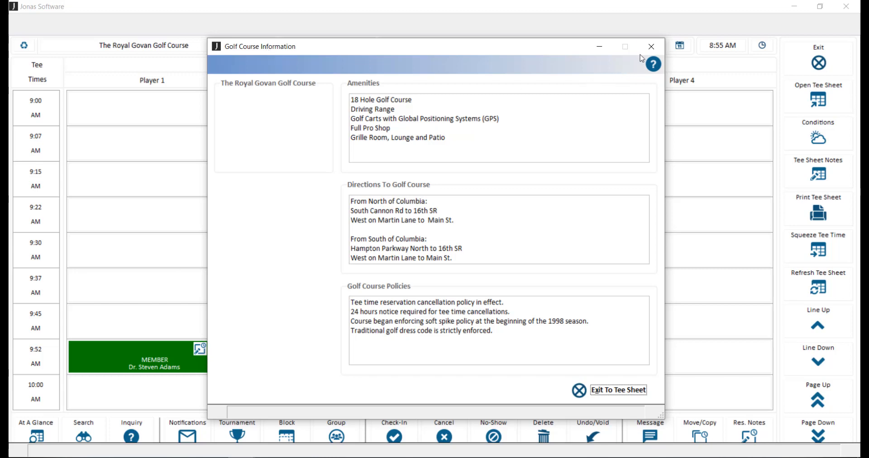
{"action": "left_click", "coordinate": [651, 46]}
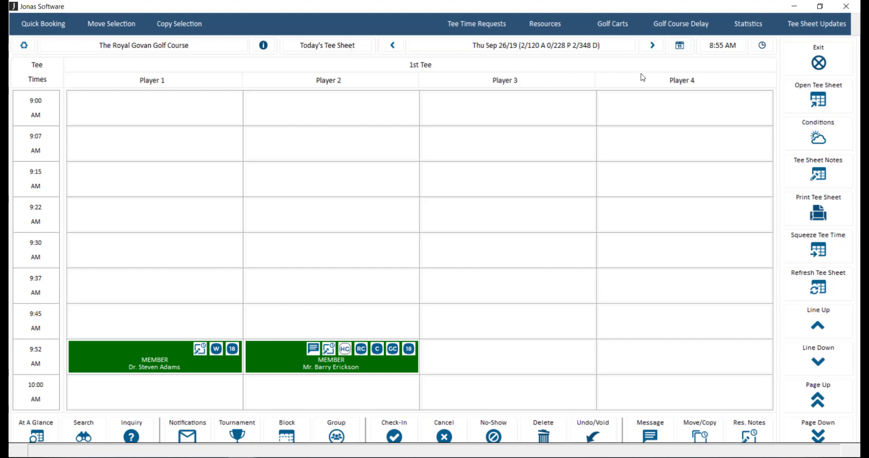
{"action": "left_click", "coordinate": [655, 48]}
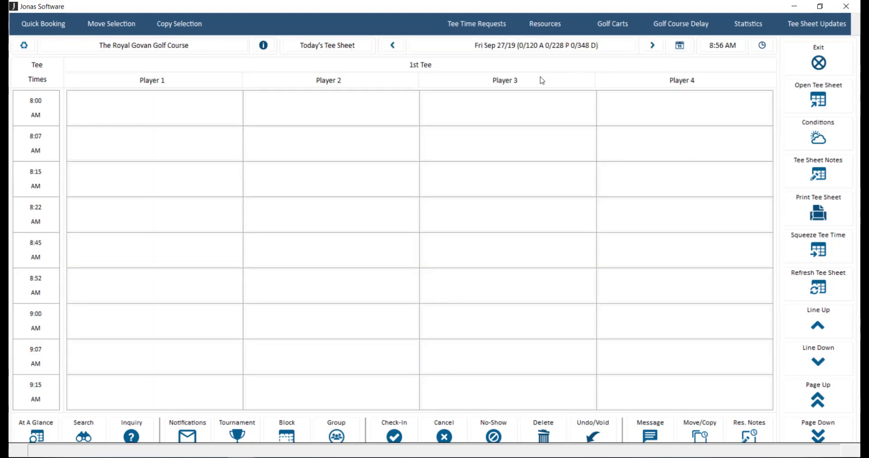
{"action": "left_click", "coordinate": [400, 49]}
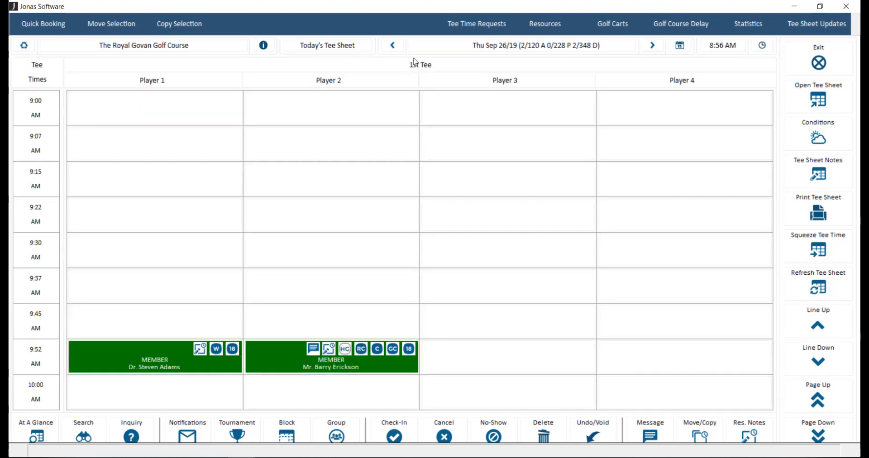
Step: View the tee sheet selection calendar in its expanded multi-month view and close it without choosing another date
{"action": "left_click", "coordinate": [476, 51]}
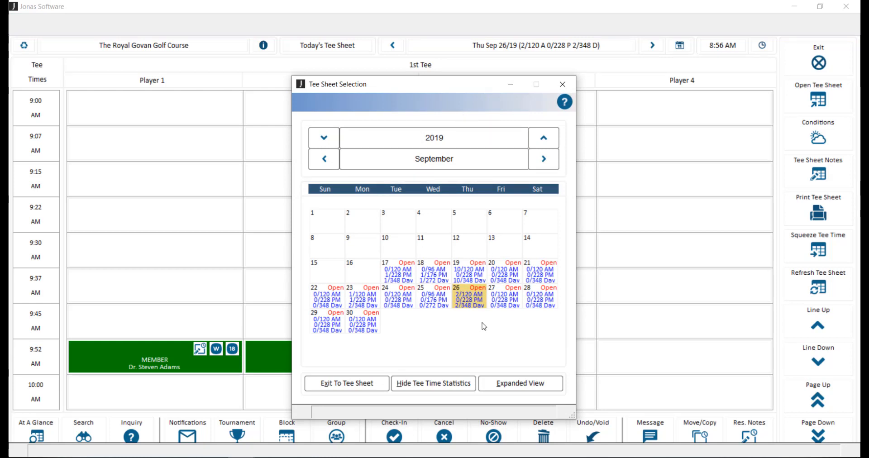
{"action": "left_click", "coordinate": [484, 390]}
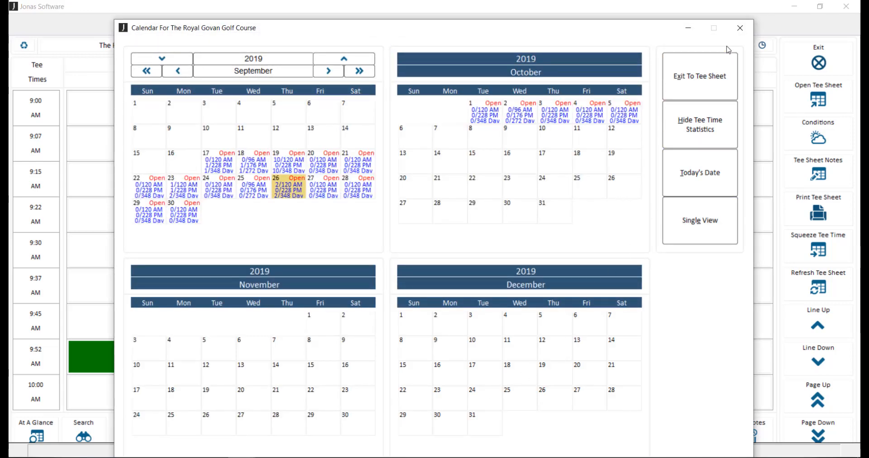
{"action": "left_click", "coordinate": [740, 29]}
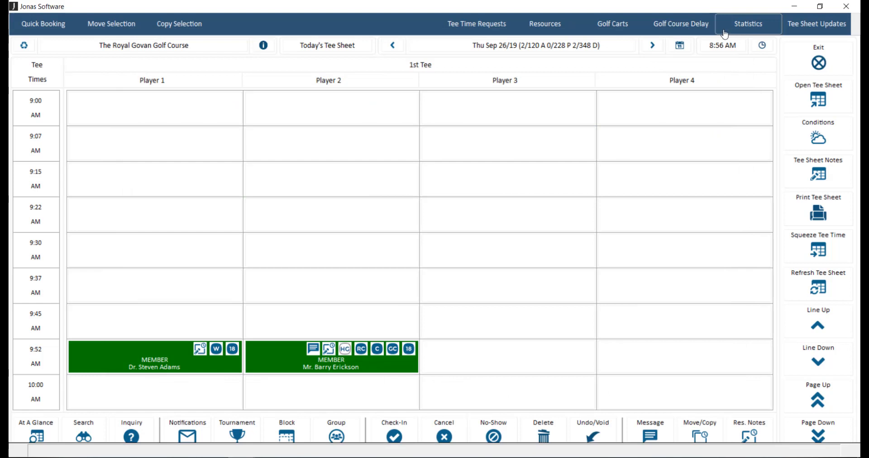
Step: View the tee sheet date entry and the list of tee times to jump to, closing both without a selection
{"action": "left_click", "coordinate": [690, 50]}
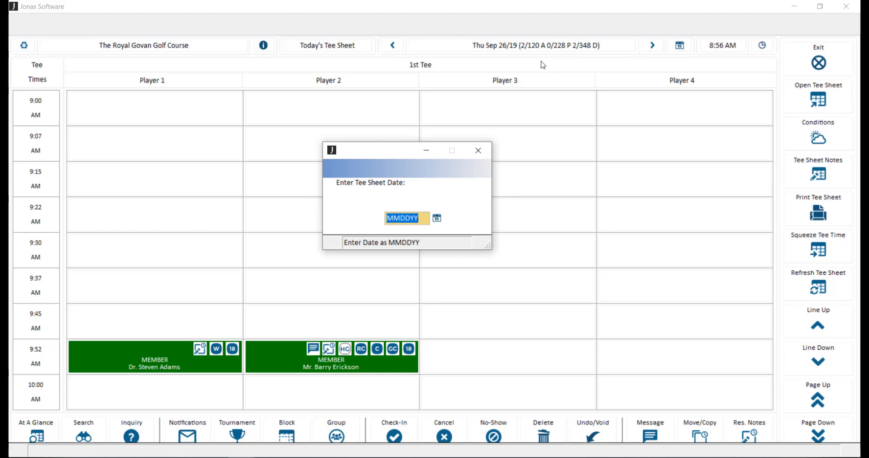
{"action": "left_click", "coordinate": [481, 155]}
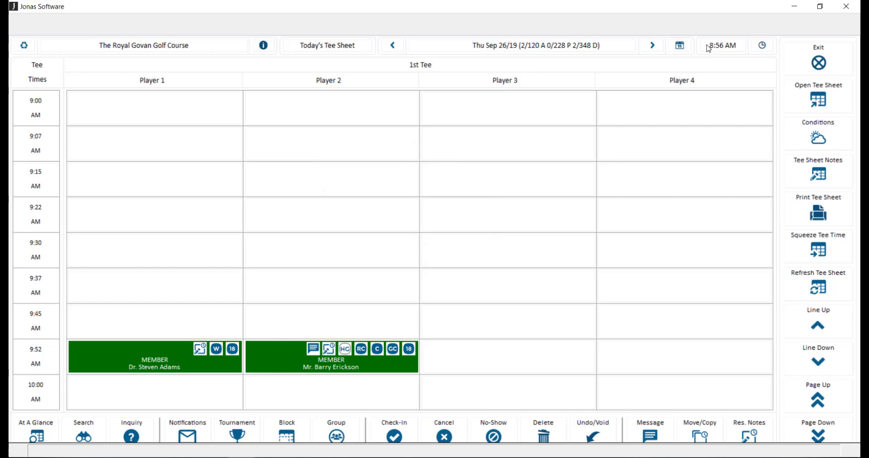
{"action": "left_click", "coordinate": [761, 46]}
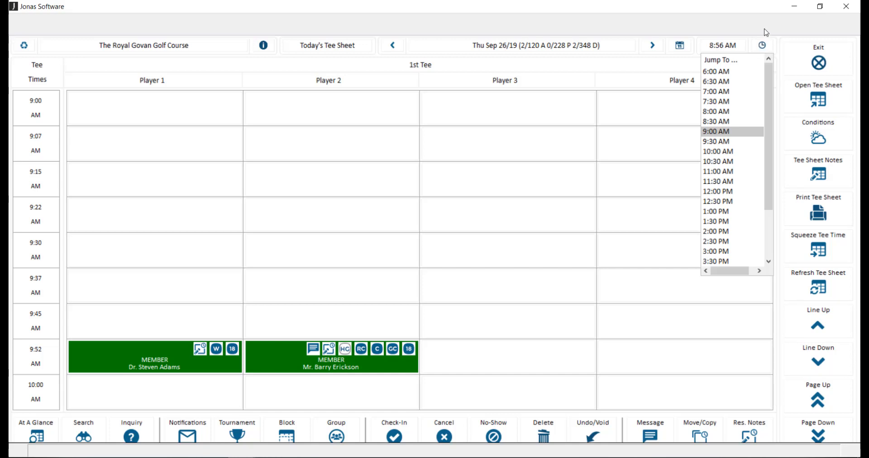
{"action": "left_click", "coordinate": [764, 29]}
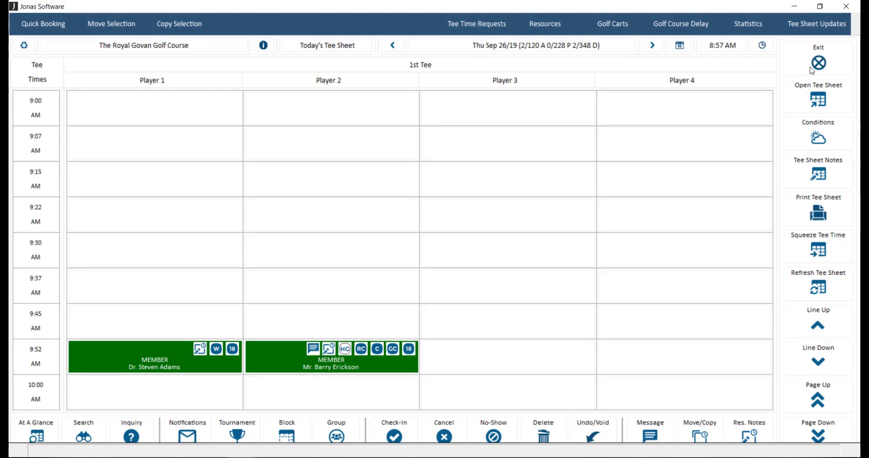
Step: View the calendar for opening or creating tee sheets and the weather and course conditions form, closing both without saving
{"action": "left_click", "coordinate": [802, 102]}
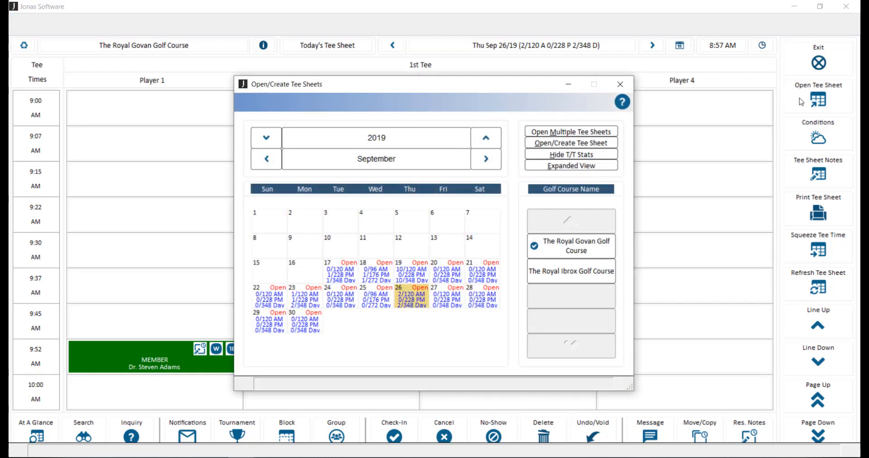
{"action": "key", "text": "Escape"}
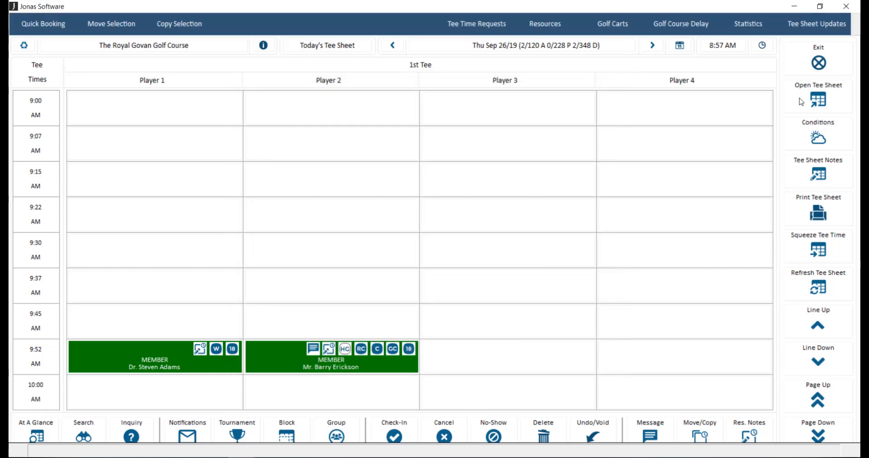
{"action": "left_click", "coordinate": [798, 142]}
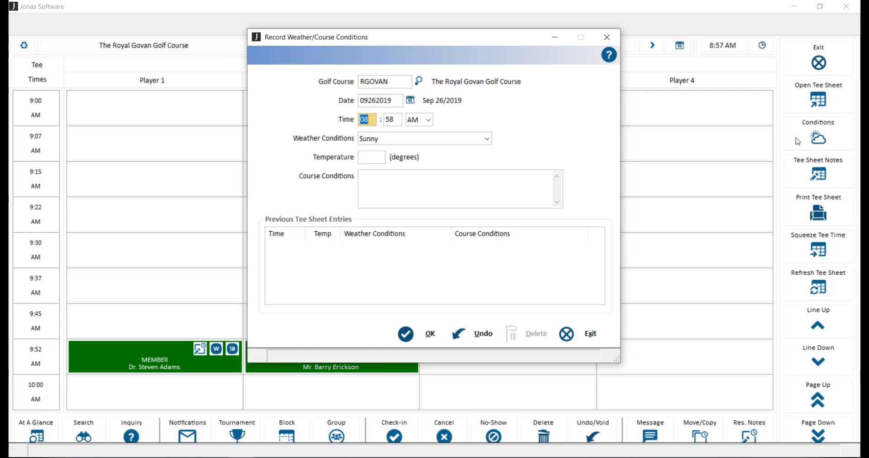
{"action": "key", "text": "Escape"}
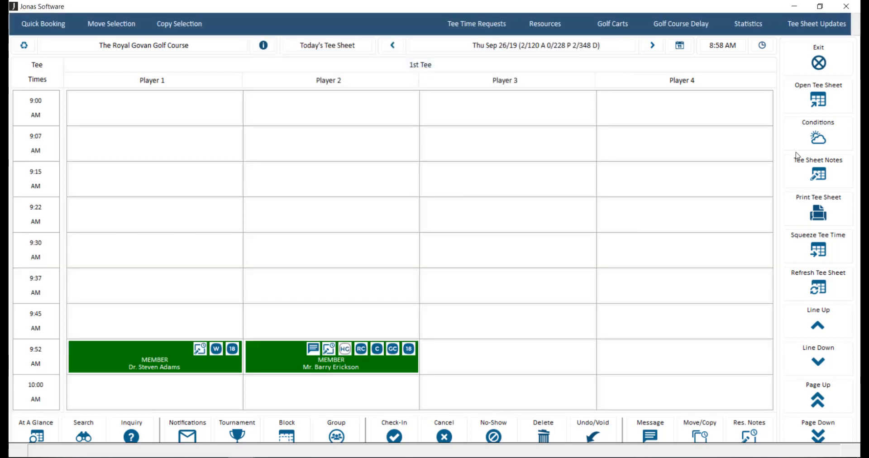
Step: Add the internal pro shop note "Notes" to the September 26 tee sheet and save it
{"action": "left_click", "coordinate": [802, 173]}
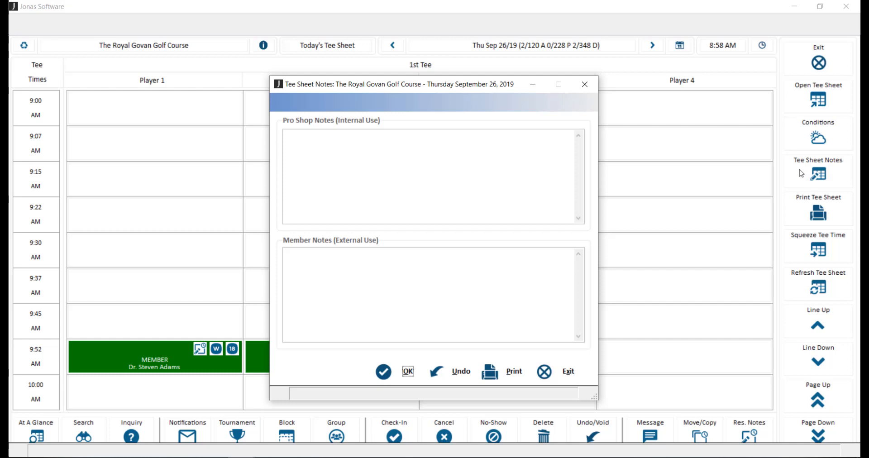
{"action": "left_click", "coordinate": [526, 168]}
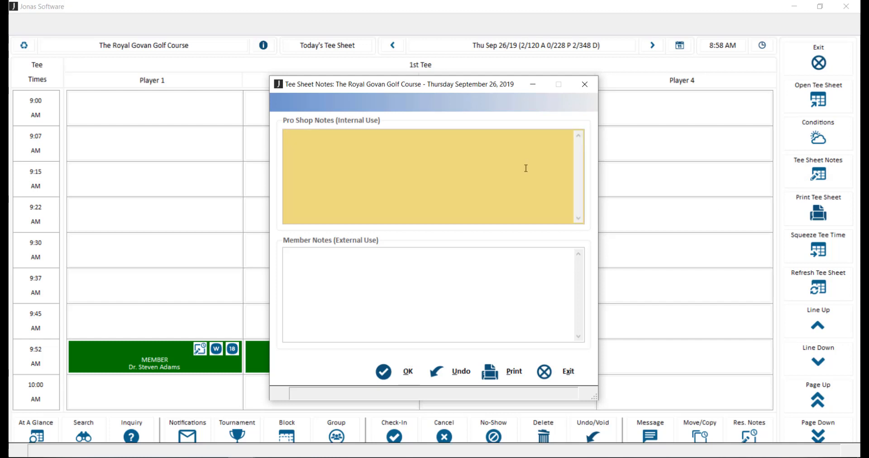
{"action": "type", "text": "Notes"}
{"action": "key", "text": "Tab"}
{"action": "left_click", "coordinate": [410, 372]}
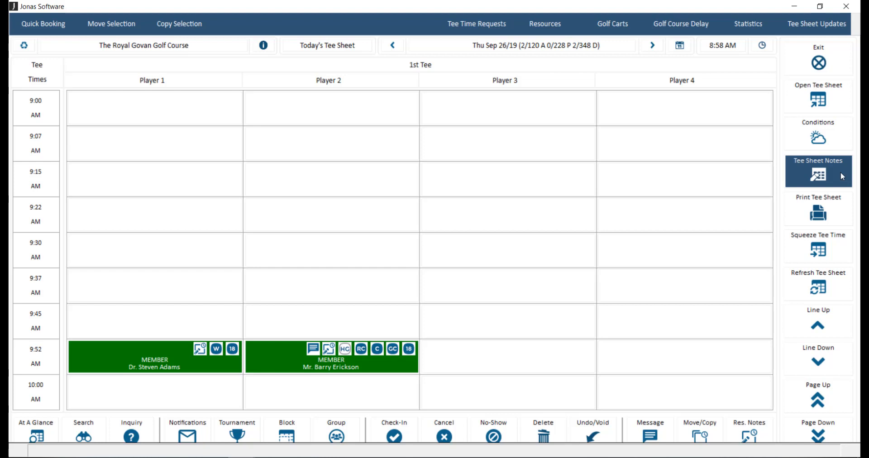
Step: View the tee sheet's print options and the form for squeezing in a tee time, closing both without printing or saving
{"action": "left_click", "coordinate": [842, 212]}
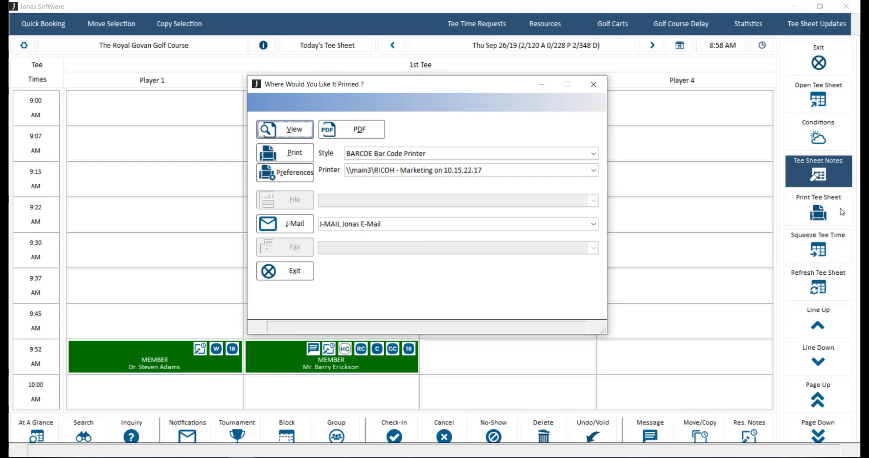
{"action": "key", "text": "Escape"}
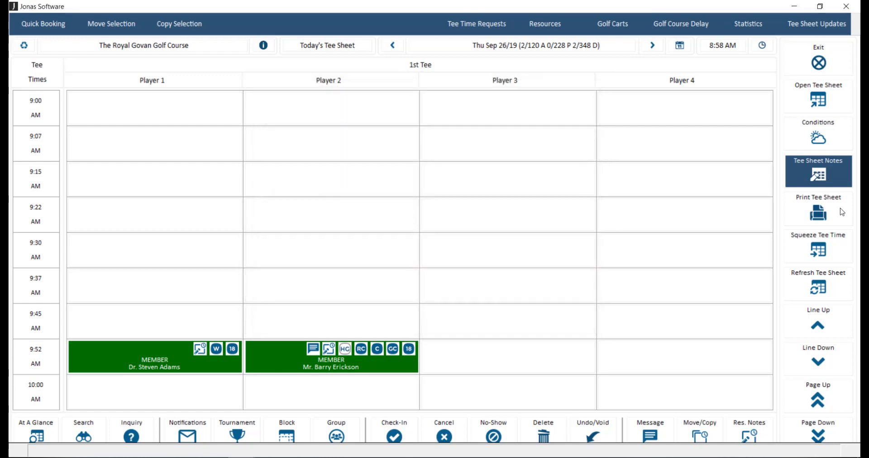
{"action": "left_click", "coordinate": [838, 254]}
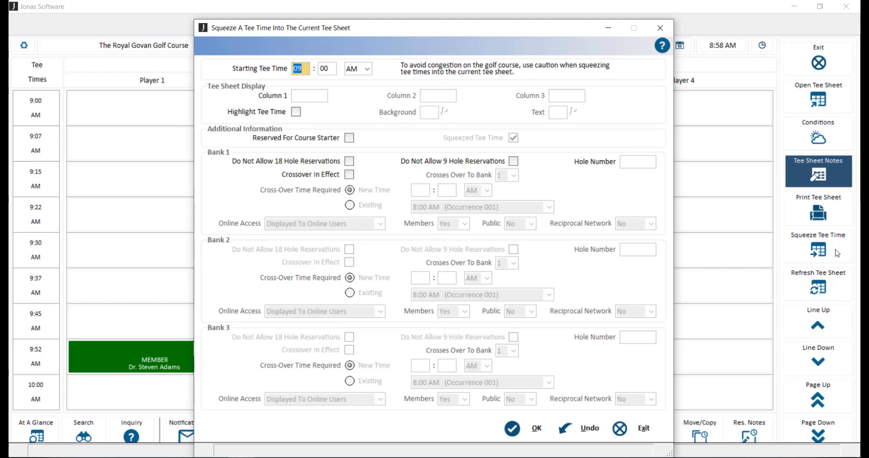
{"action": "key", "text": "Escape"}
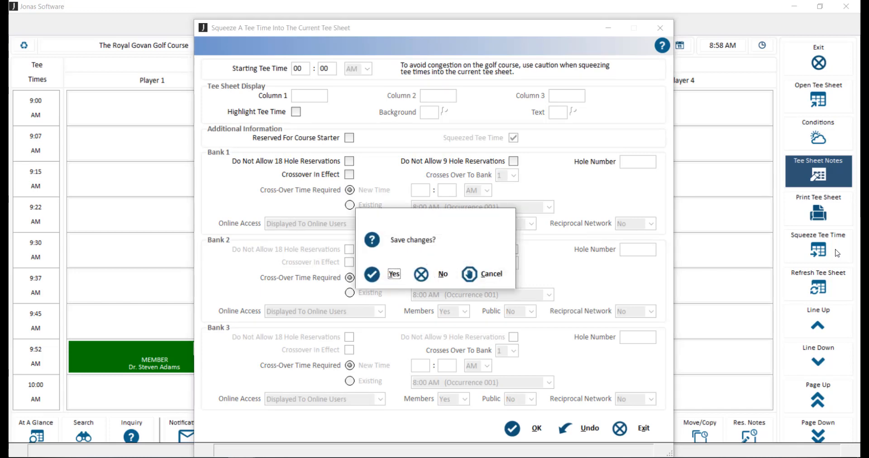
{"action": "key", "text": "Right"}
{"action": "key", "text": "Return"}
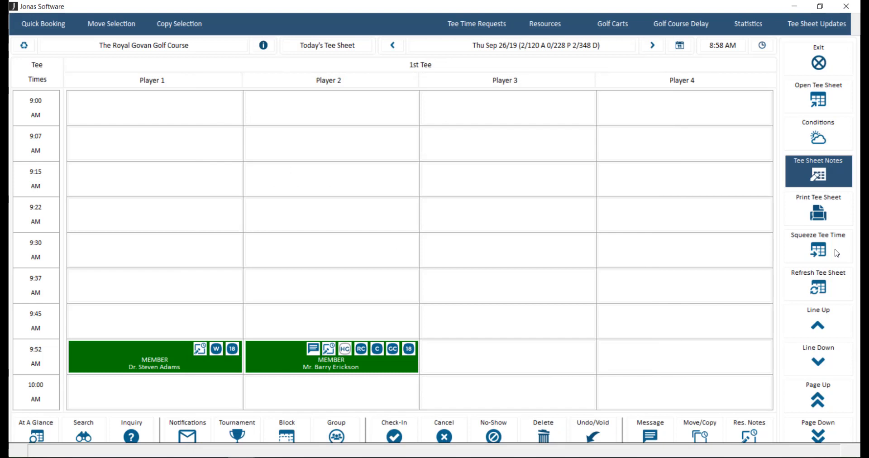
Step: Refresh the tee sheet and browse its tee times by line and by page
{"action": "left_click", "coordinate": [835, 286]}
{"action": "left_click", "coordinate": [834, 286]}
{"action": "left_click", "coordinate": [838, 358]}
{"action": "left_click", "coordinate": [838, 358]}
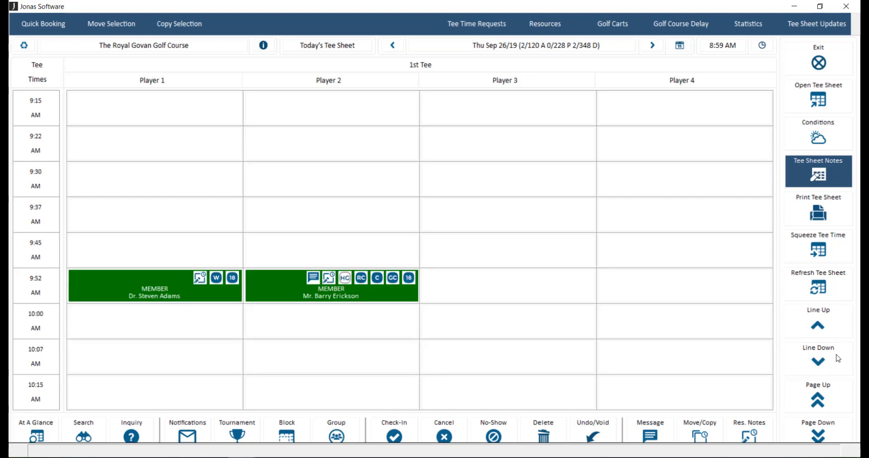
{"action": "left_click", "coordinate": [839, 432]}
{"action": "left_click", "coordinate": [838, 401]}
Step: View the at-a-glance overview of today's tee sheet and the player tee time search, returning to the tee sheet after each
{"action": "left_click", "coordinate": [53, 437]}
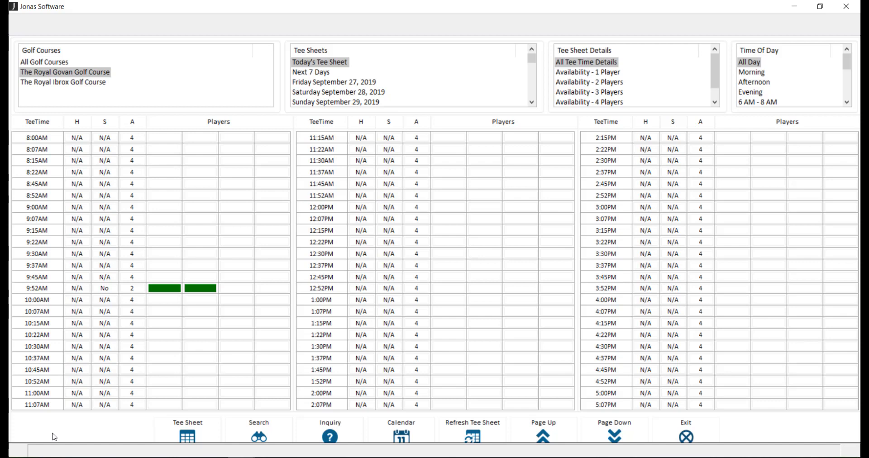
{"action": "left_click", "coordinate": [164, 434]}
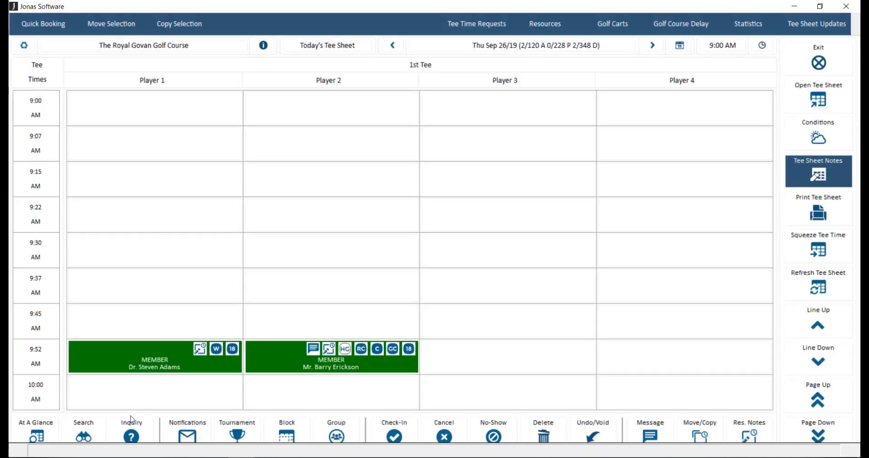
{"action": "left_click", "coordinate": [102, 433]}
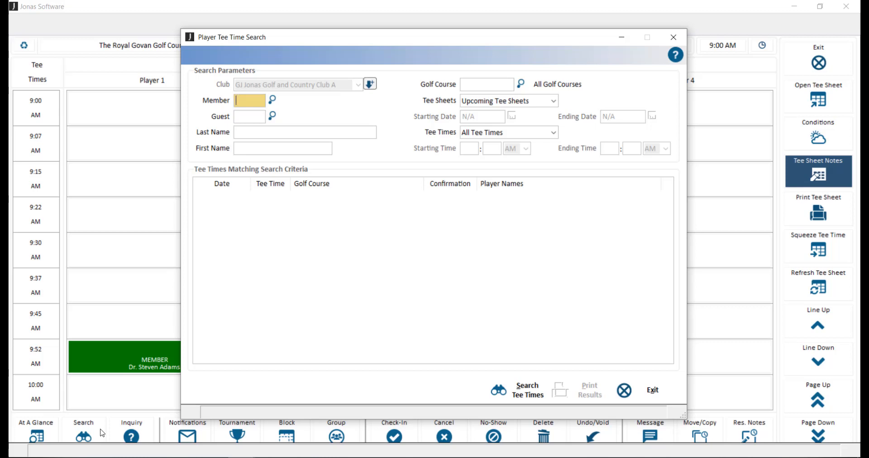
{"action": "key", "text": "Escape"}
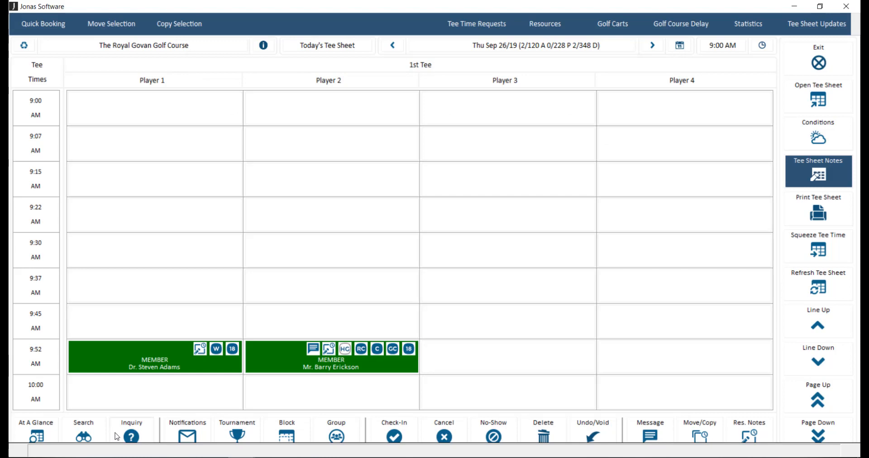
Step: Display the 9:00 AM tee time from the availability inquiry, and view the pro shop notifications form without sending anything
{"action": "left_click", "coordinate": [116, 436]}
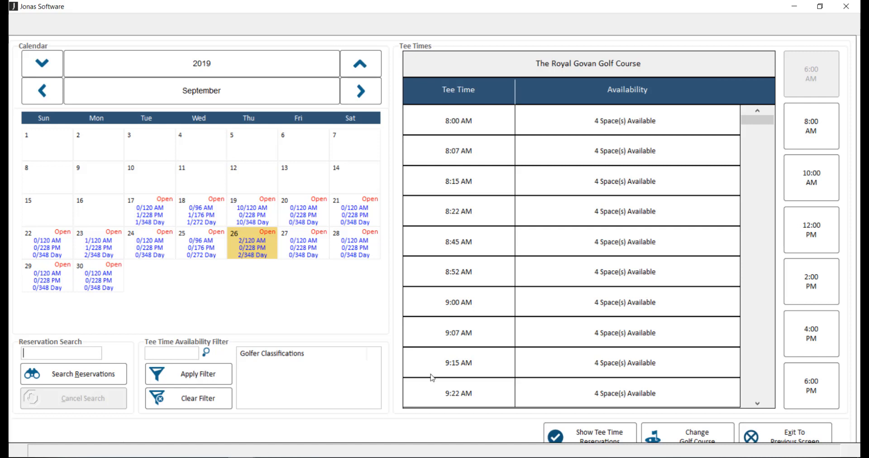
{"action": "double_click", "coordinate": [561, 306]}
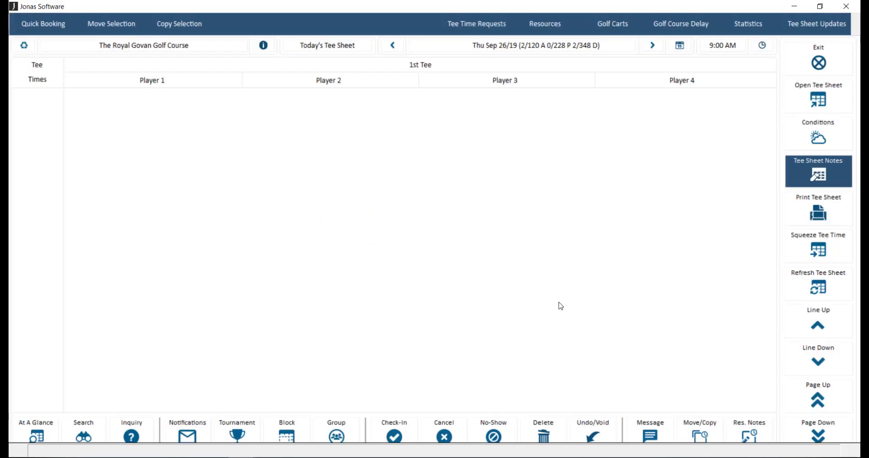
{"action": "left_click", "coordinate": [204, 435]}
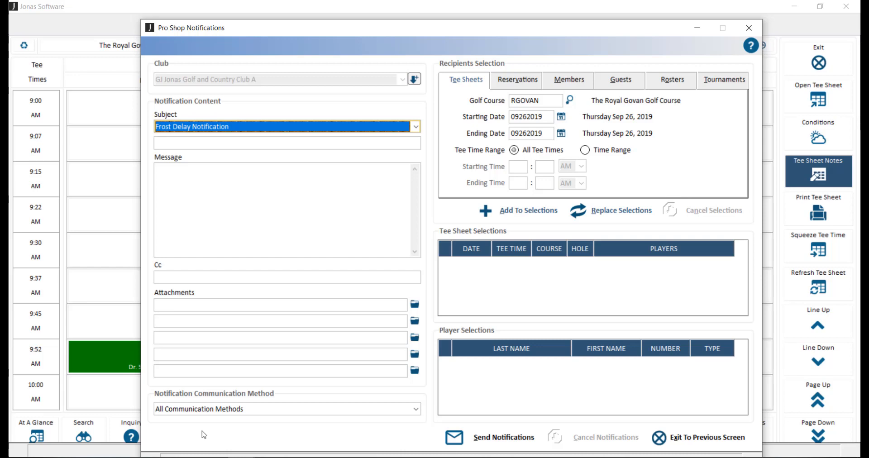
{"action": "key", "text": "Escape"}
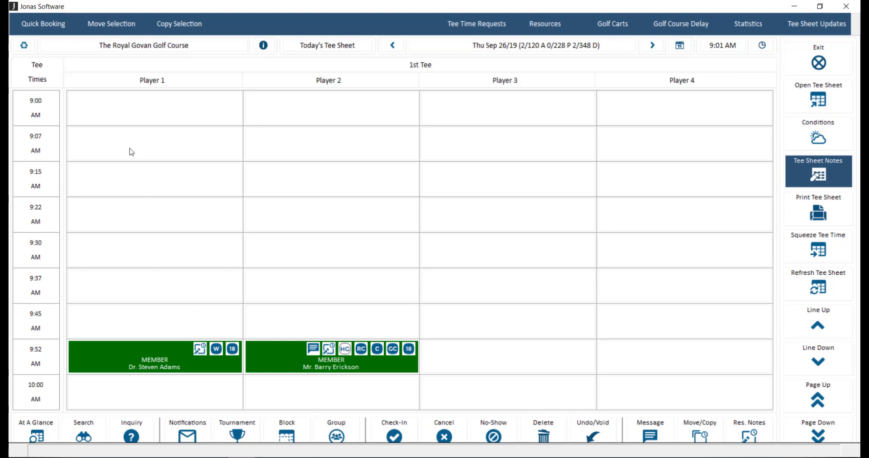
Step: Select all player slots from 9:00 to 9:45 AM and view the golf tournament setup prompt, cancelling it
{"action": "left_click_drag", "start_coordinate": [122, 117], "coordinate": [649, 322]}
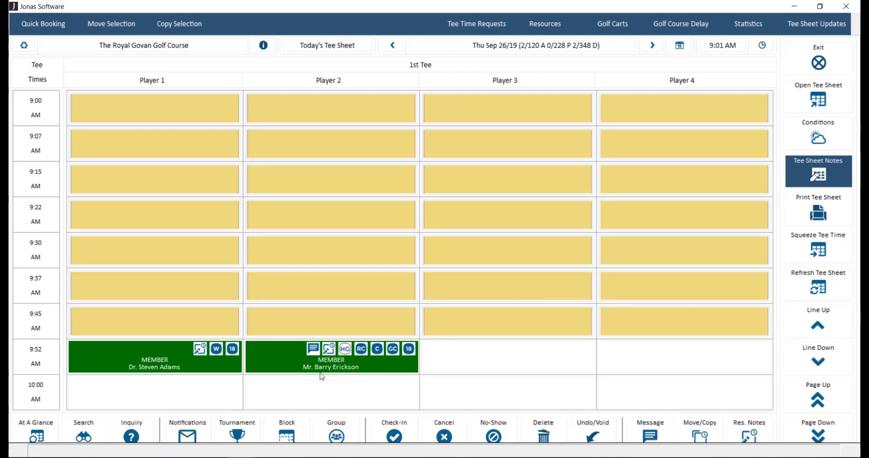
{"action": "left_click", "coordinate": [254, 433]}
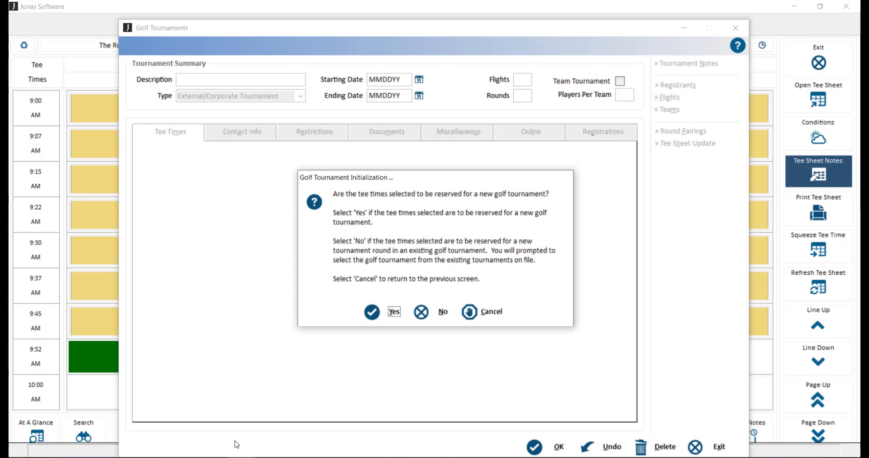
{"action": "key", "text": "Escape"}
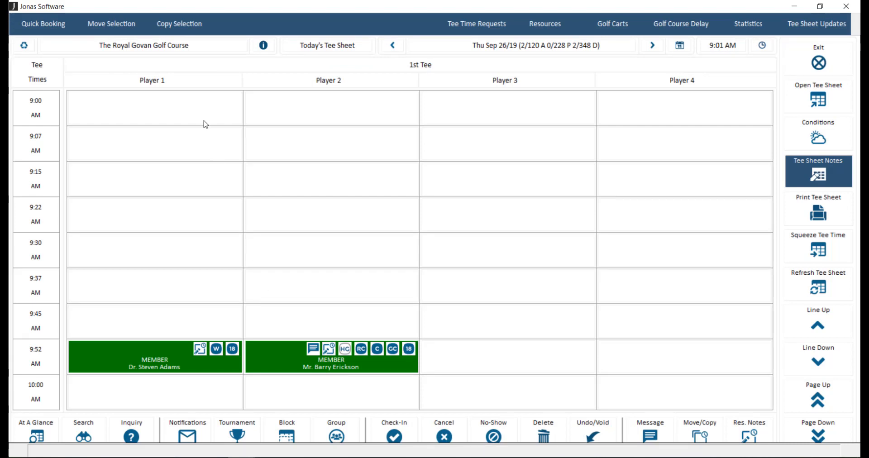
Step: View the tee sheet block form and its block types for all 9:00 to 9:45 AM slots, closing it without saving
{"action": "left_click_drag", "start_coordinate": [198, 107], "coordinate": [649, 328]}
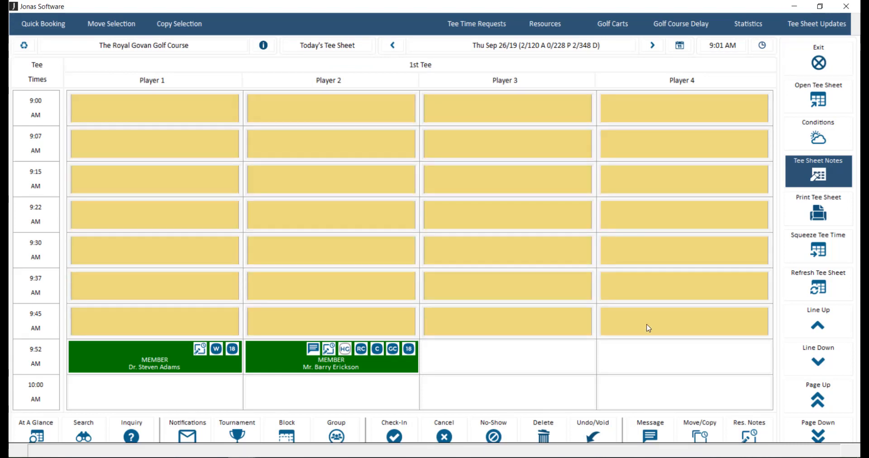
{"action": "left_click", "coordinate": [298, 432]}
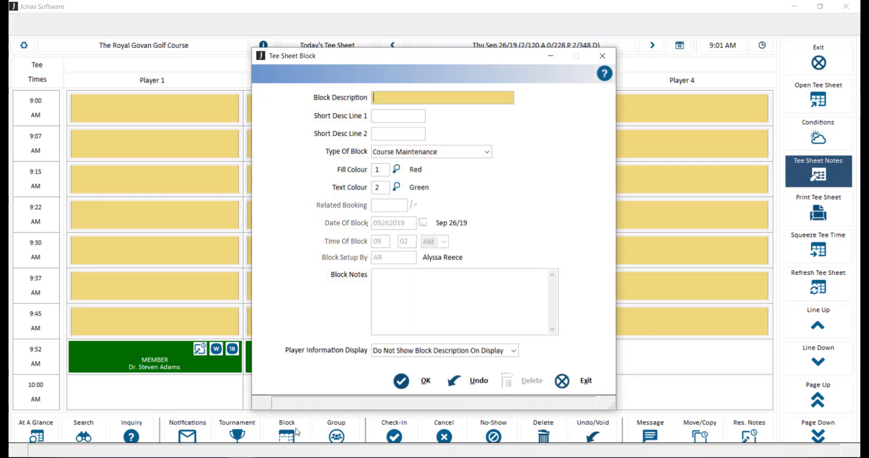
{"action": "left_click", "coordinate": [484, 154]}
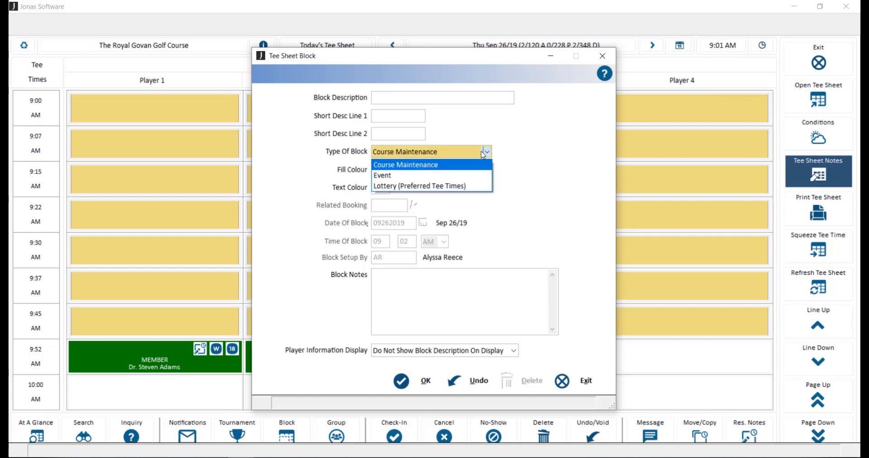
{"action": "left_click", "coordinate": [502, 154]}
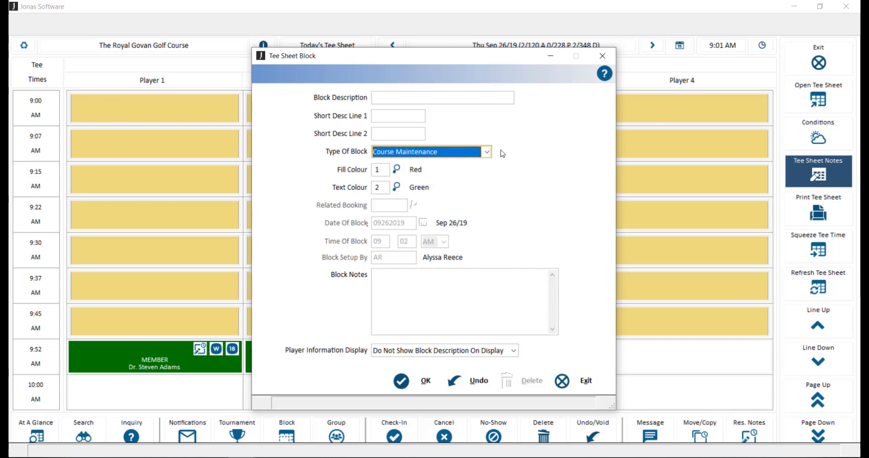
{"action": "key", "text": "Escape"}
{"action": "key", "text": "Right"}
{"action": "key", "text": "Return"}
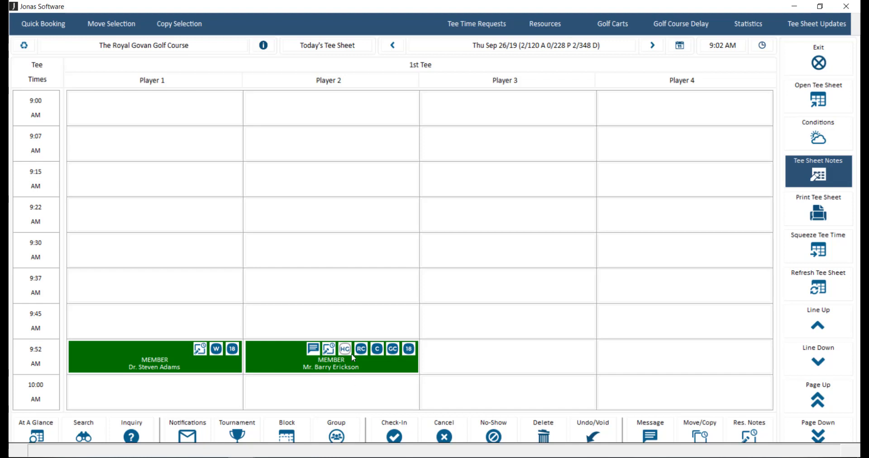
Step: View the group reservation form for all player slots at 9:37 and 9:45 AM, exiting without saving
{"action": "left_click_drag", "start_coordinate": [220, 286], "coordinate": [642, 326]}
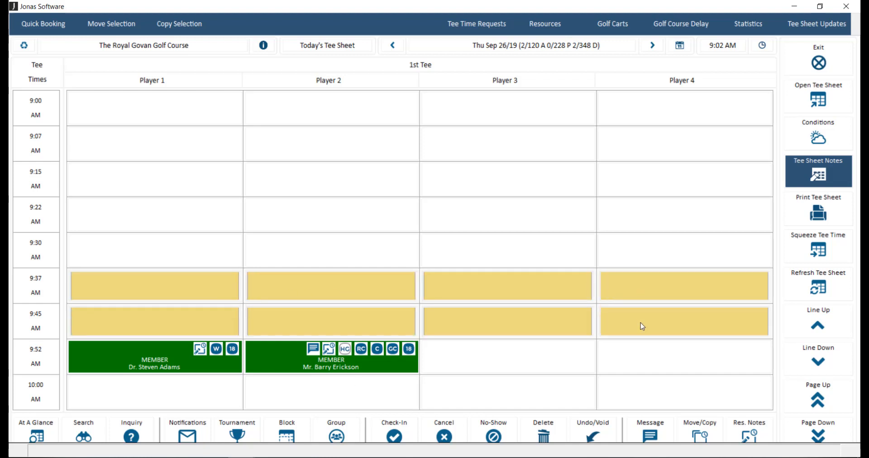
{"action": "left_click", "coordinate": [349, 431]}
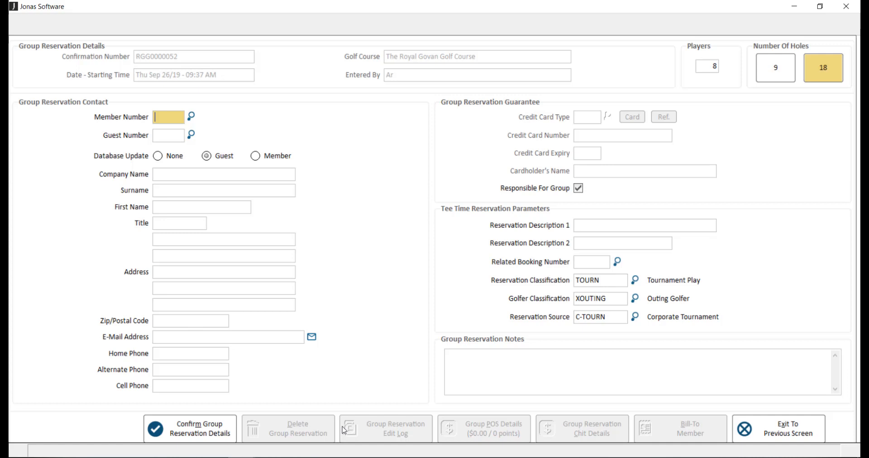
{"action": "key", "text": "Escape"}
{"action": "key", "text": "Right"}
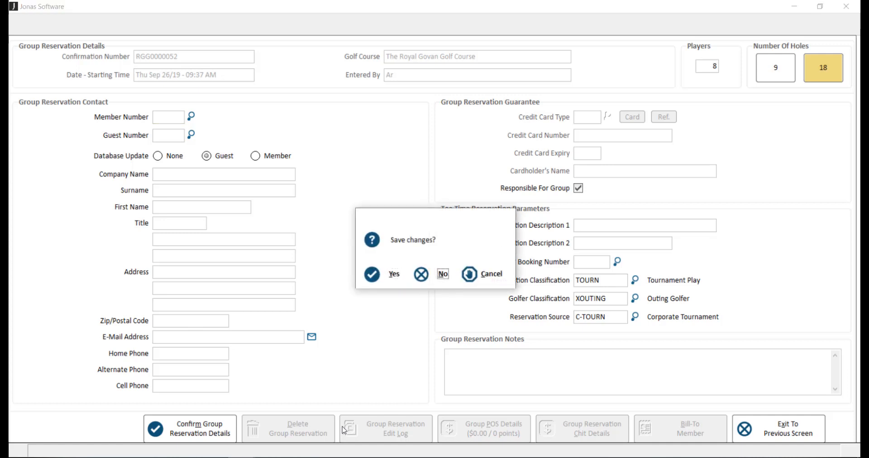
{"action": "key", "text": "Return"}
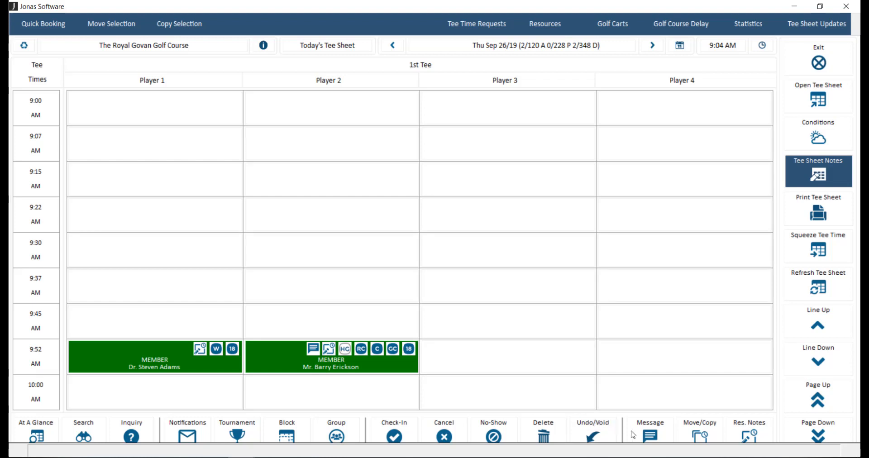
Step: View the reservation message for the Player 2 booking at 9:52 AM and close it
{"action": "left_click", "coordinate": [403, 361]}
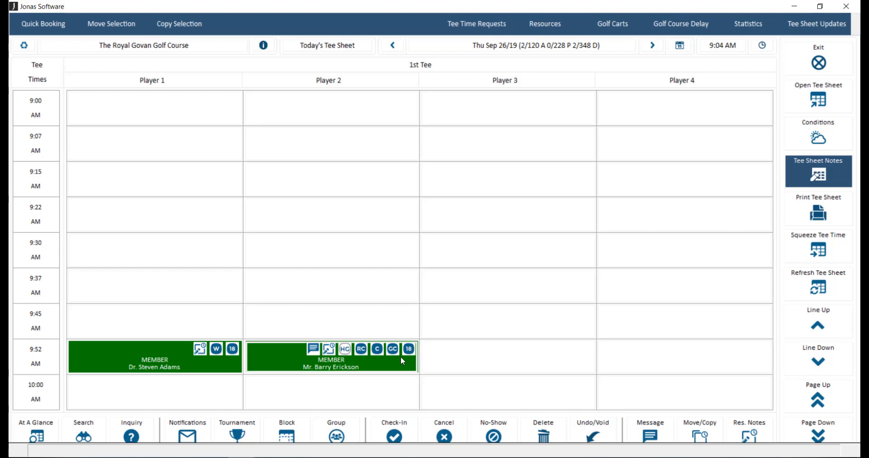
{"action": "left_click", "coordinate": [633, 427]}
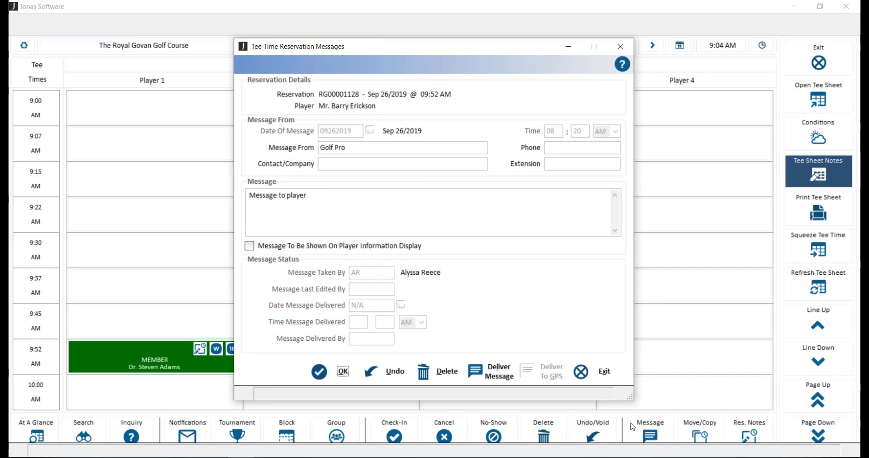
{"action": "left_click", "coordinate": [613, 374]}
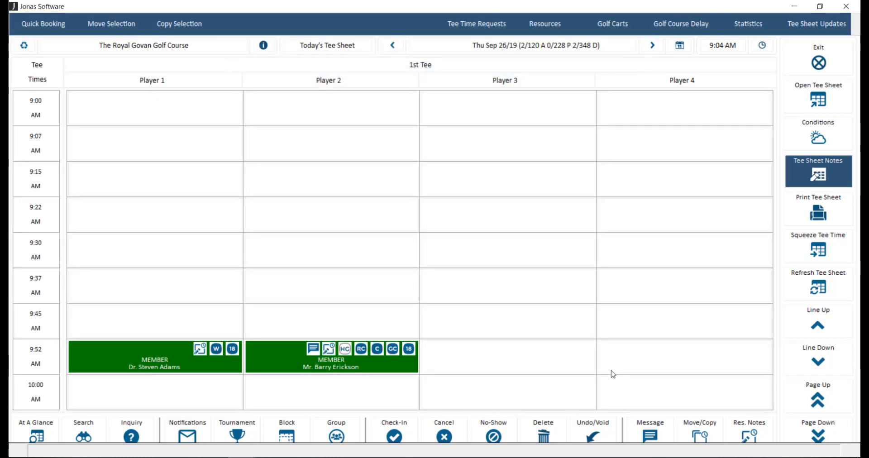
Step: View the move/copy options for the 9:52 AM reservation and close them without saving changes
{"action": "left_click", "coordinate": [410, 365]}
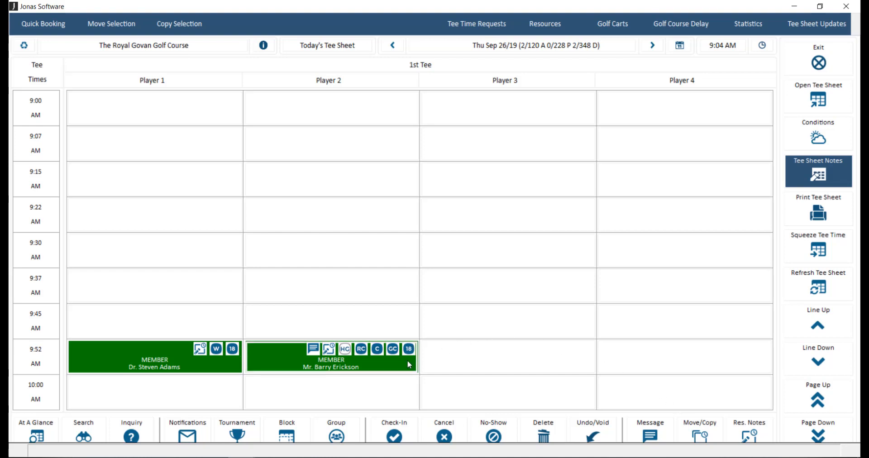
{"action": "left_click", "coordinate": [689, 431]}
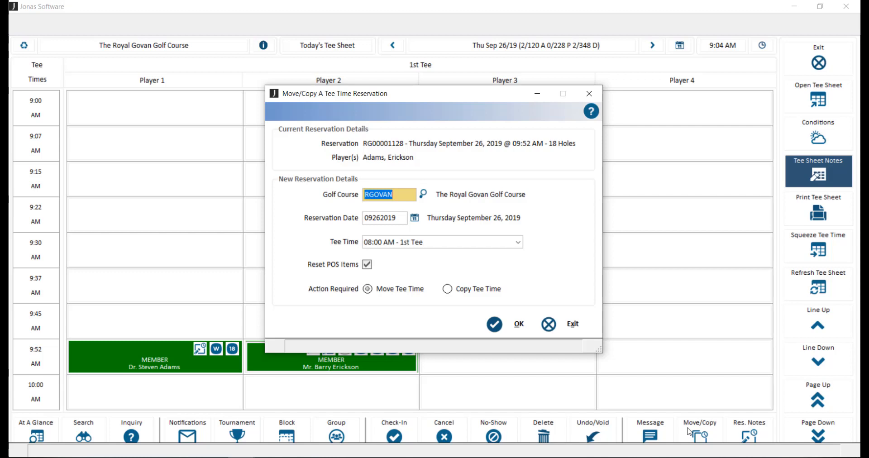
{"action": "key", "text": "Escape"}
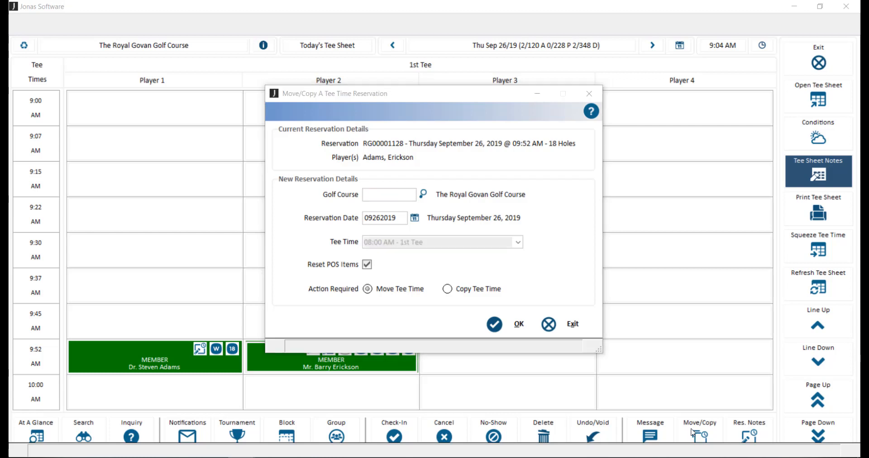
{"action": "key", "text": "n"}
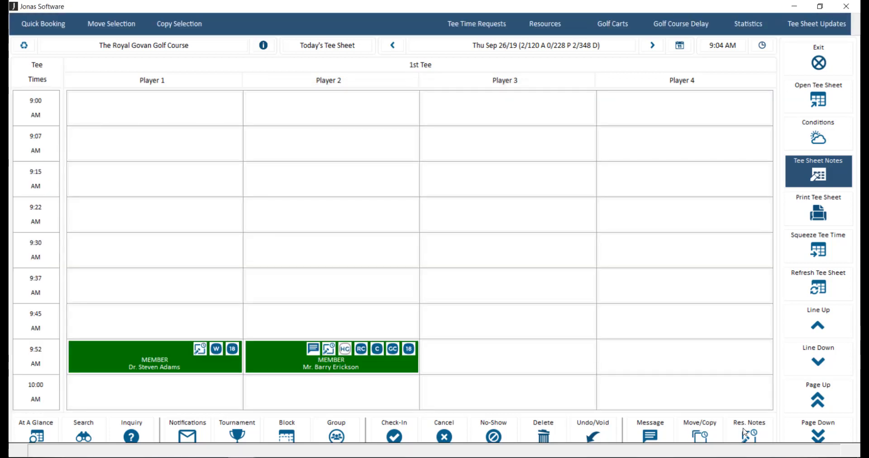
Step: View the reservation notes for the 9:52 AM booking and close them
{"action": "left_click", "coordinate": [392, 359]}
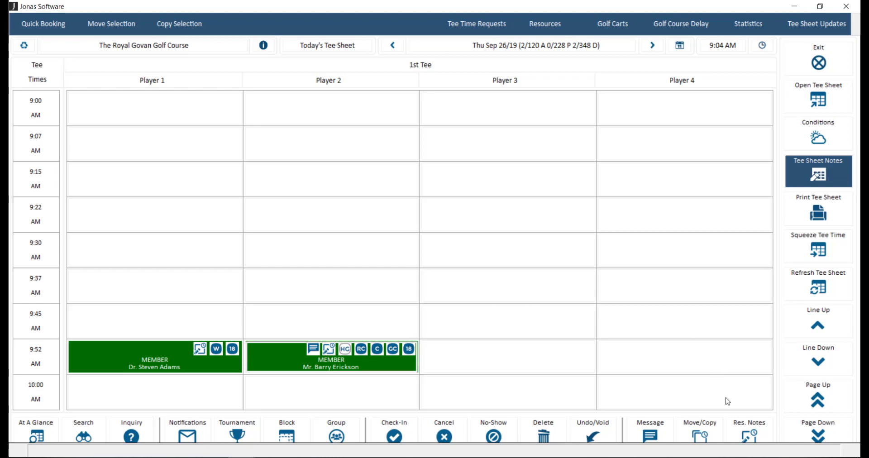
{"action": "left_click", "coordinate": [734, 431]}
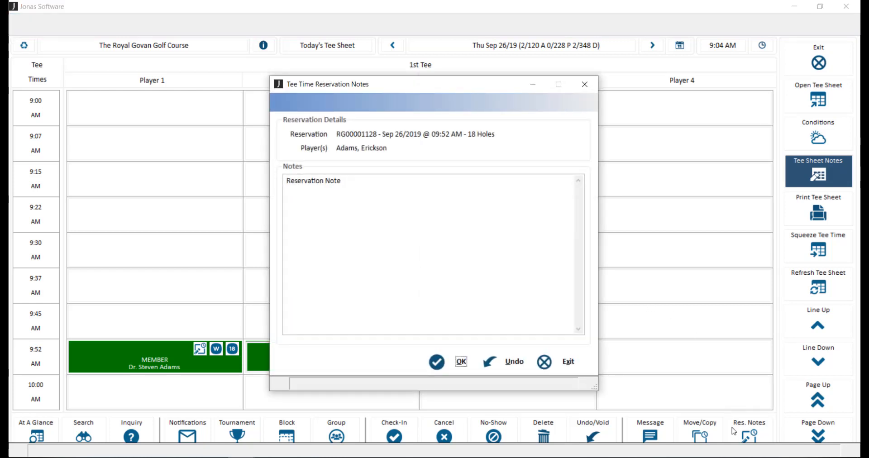
{"action": "key", "text": "Return"}
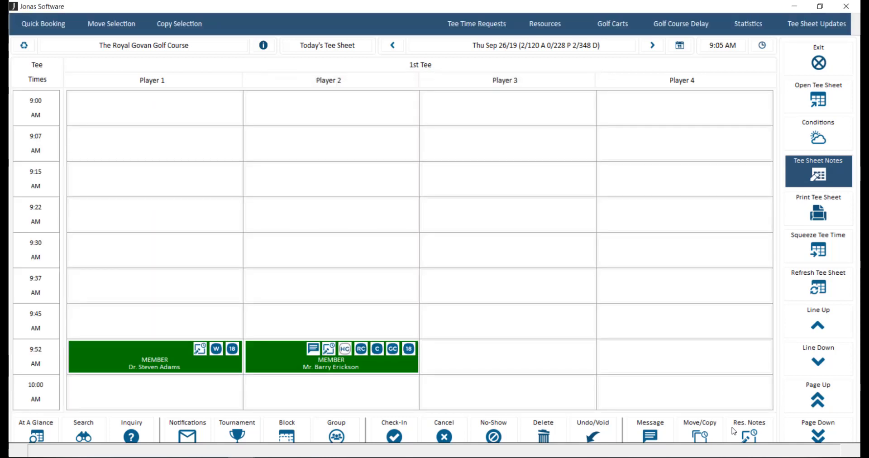